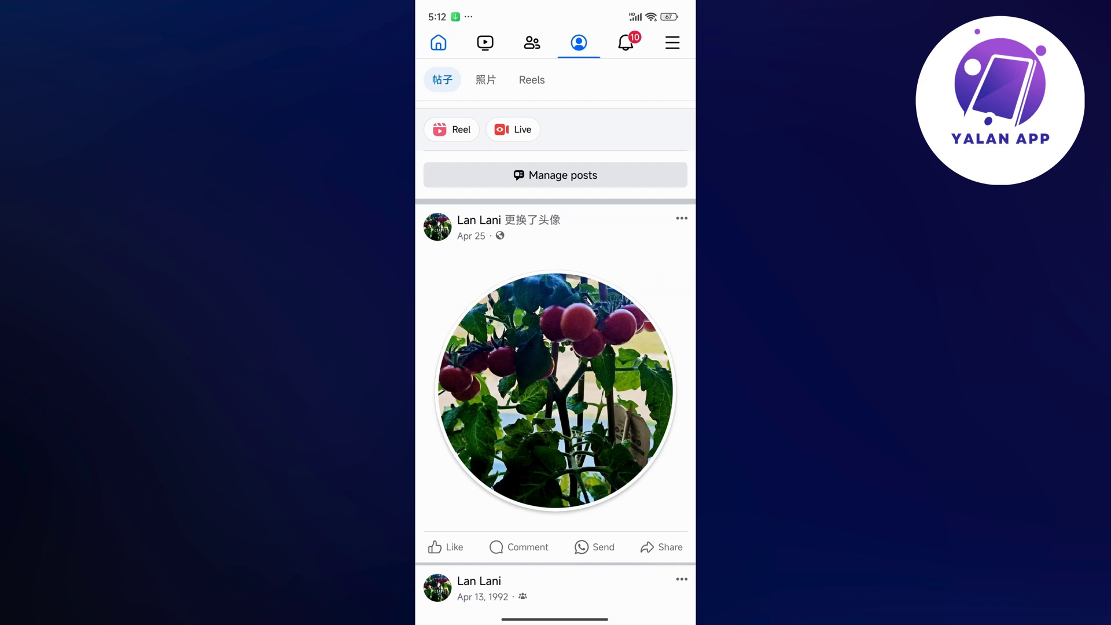
Open the main menu and expand its Help & support section.
click(672, 43)
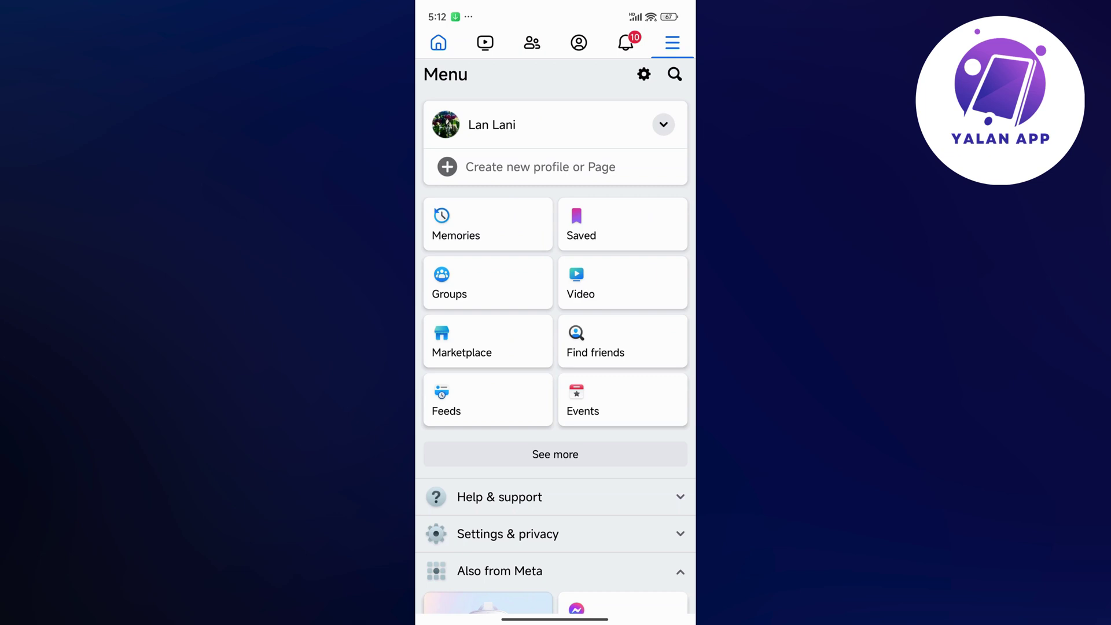
scroll(555, 348, down, 4)
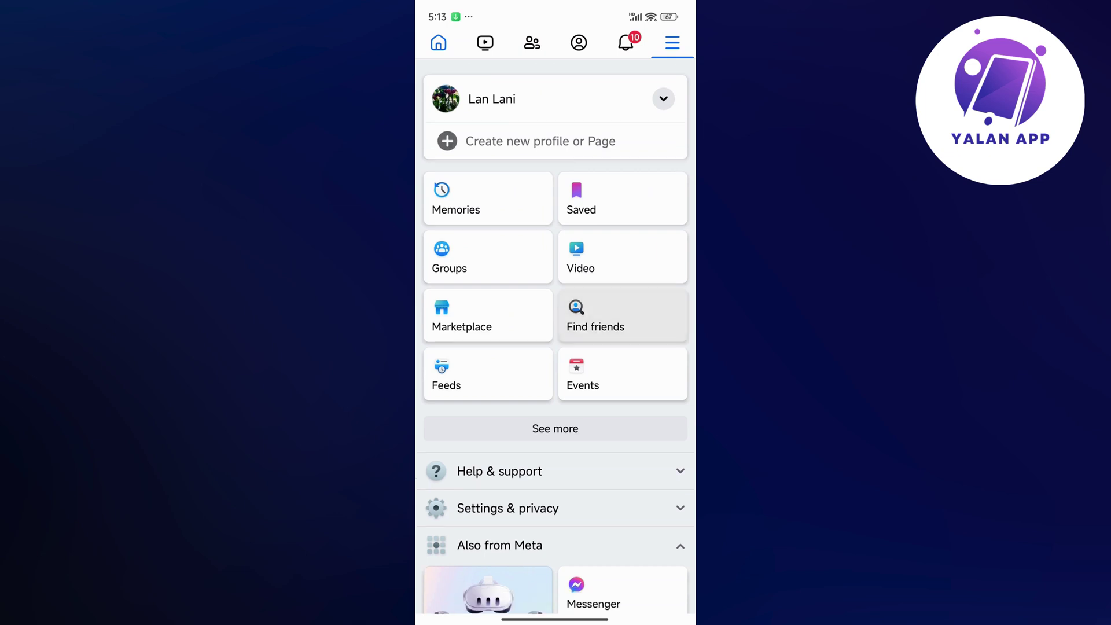
scroll(556, 348, up, 2)
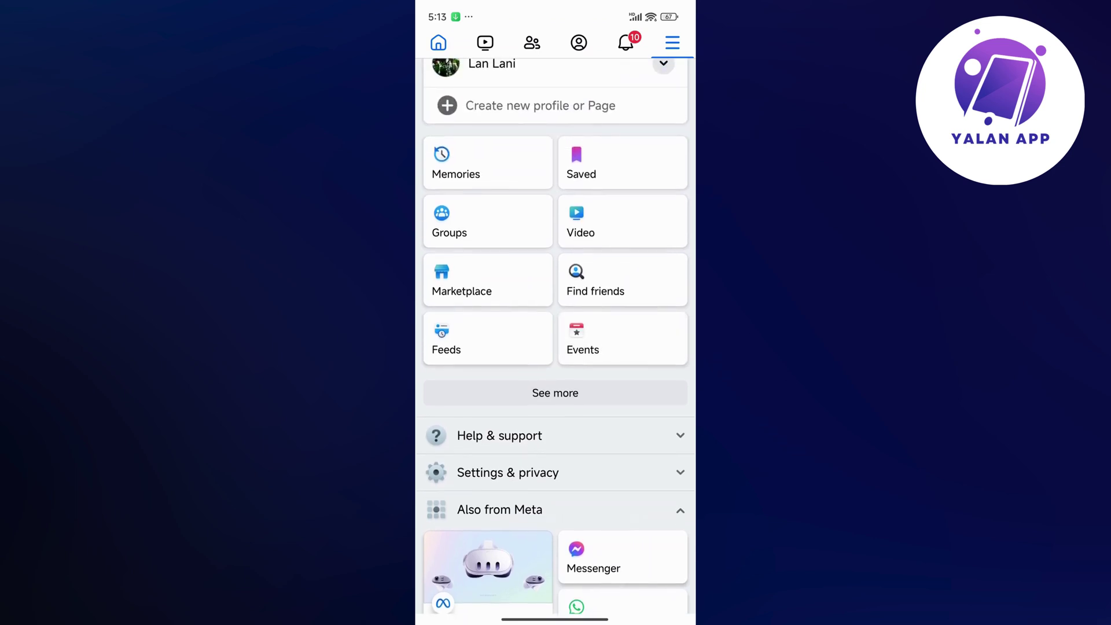
scroll(556, 347, down, 2)
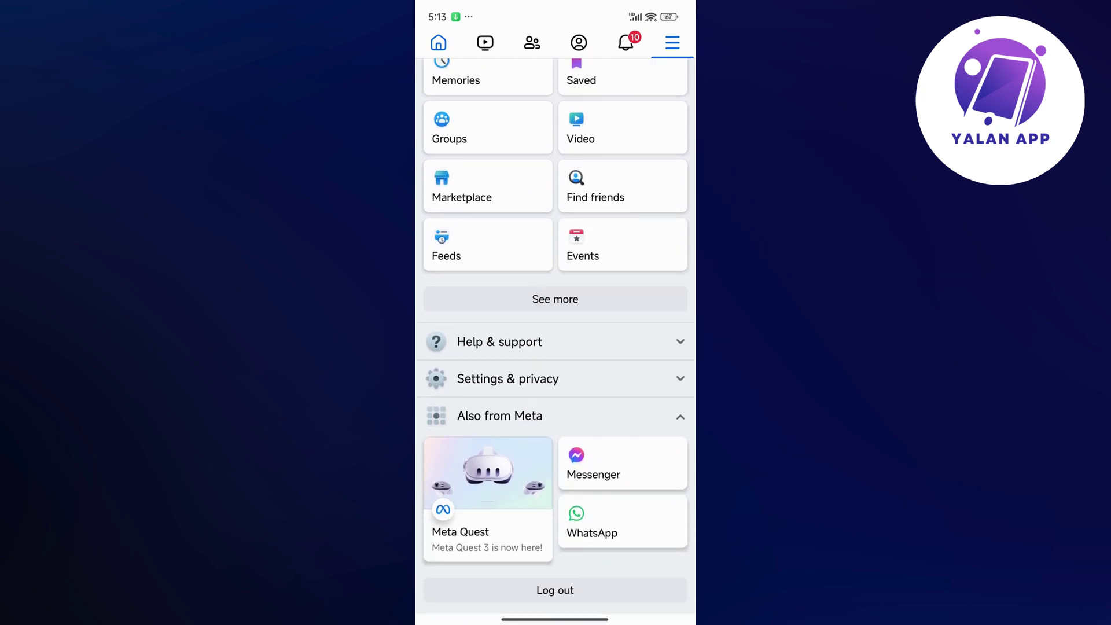
click(499, 300)
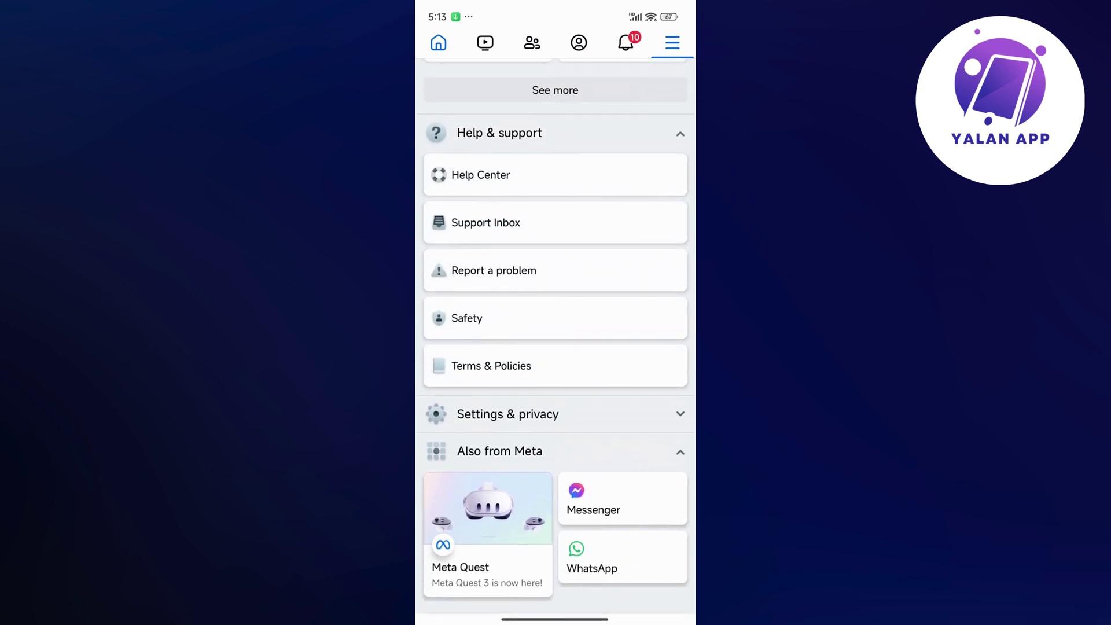
Turn off Shake phone to report, then start a technical problem report.
click(493, 271)
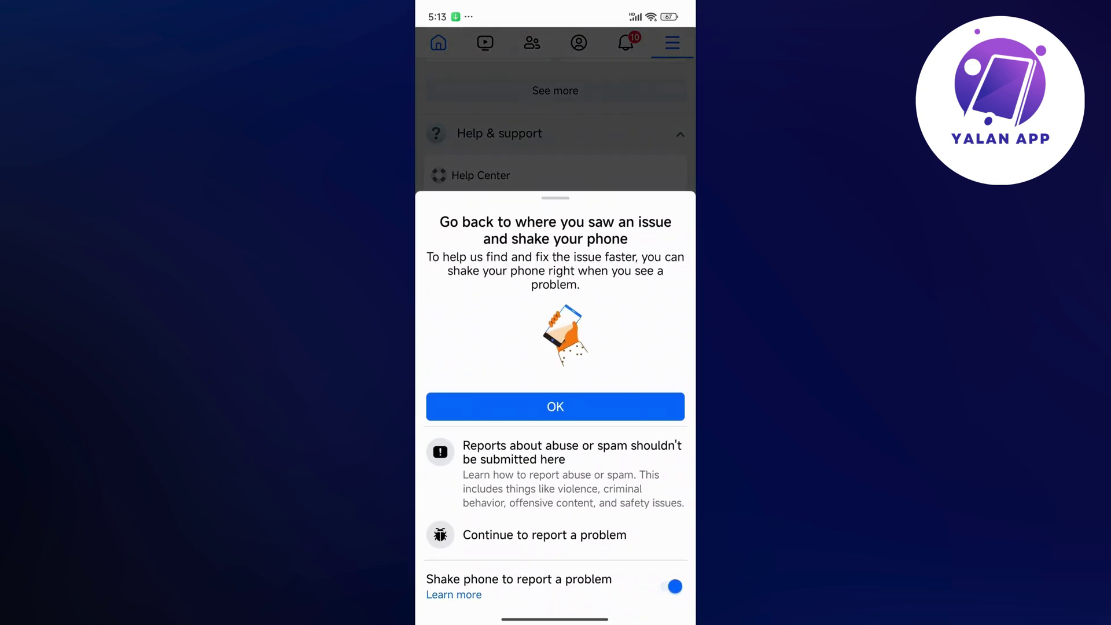
click(674, 586)
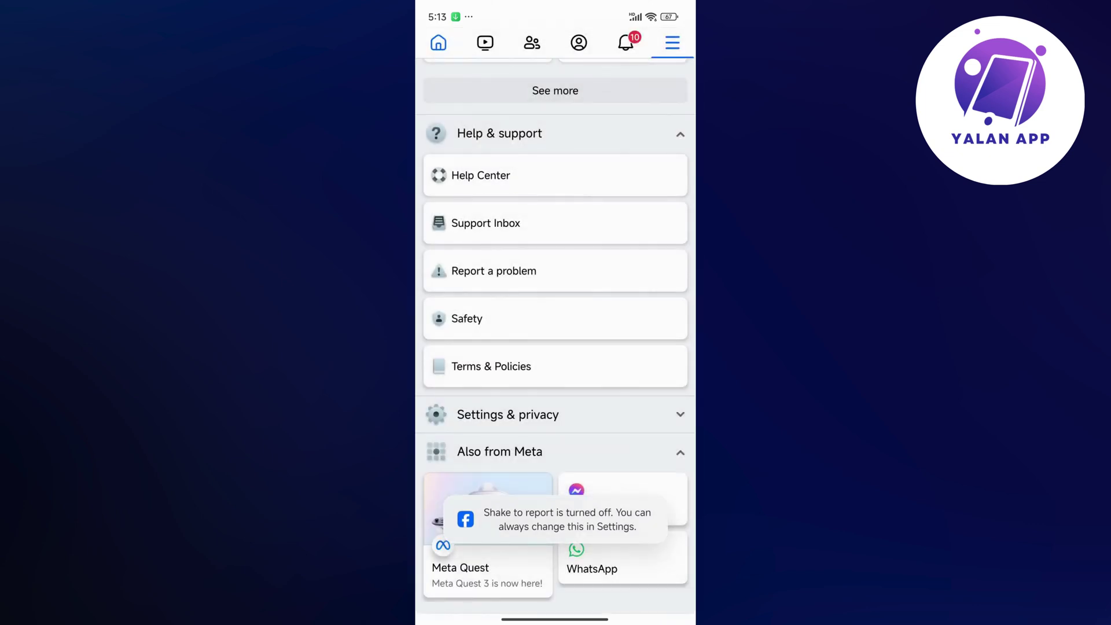
scroll(556, 347, down, 1)
click(508, 376)
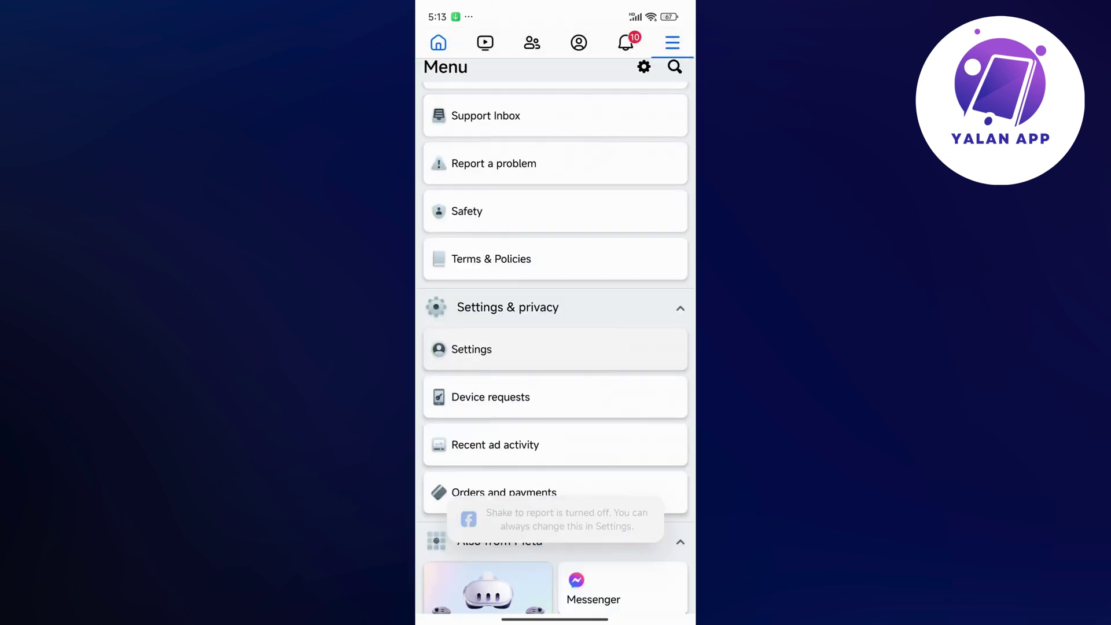
scroll(556, 347, up, 2)
click(494, 334)
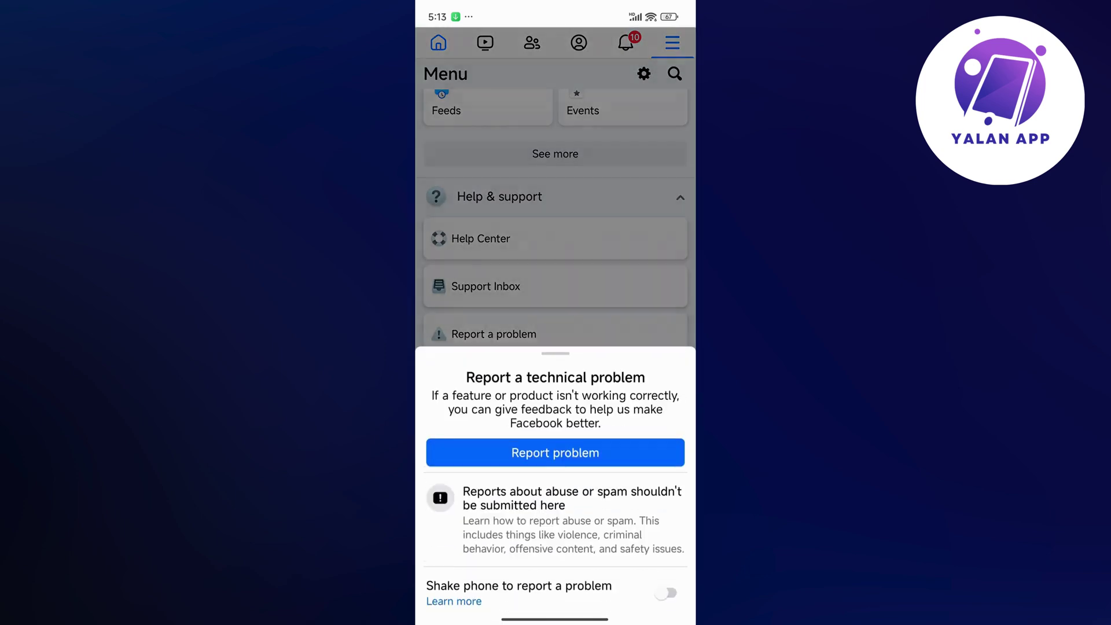
click(555, 445)
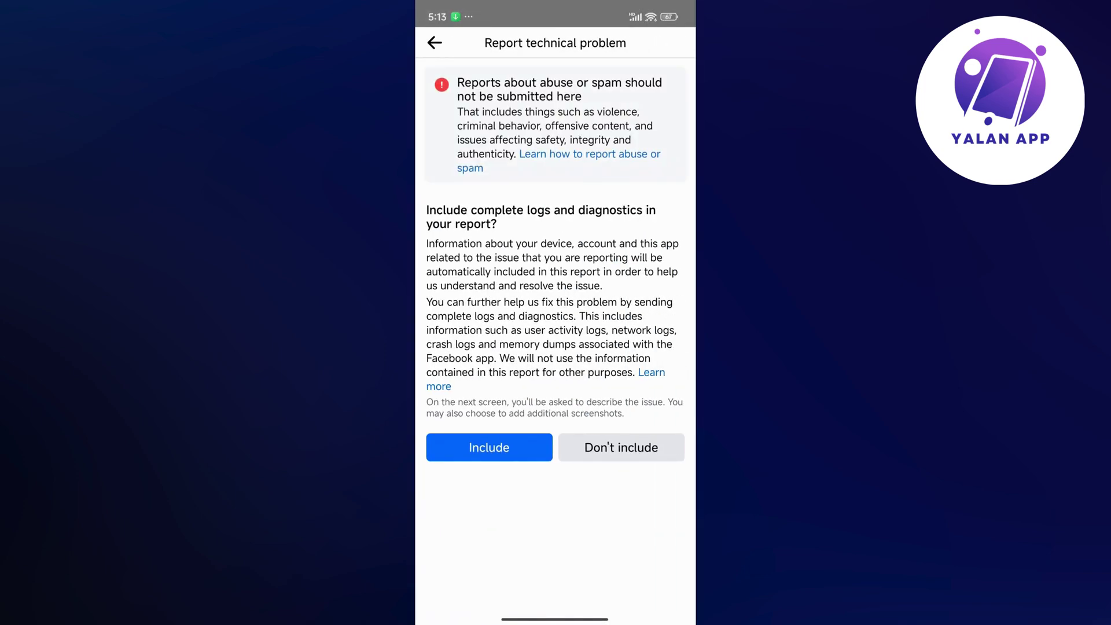
Answer the include logs and diagnostics question to reach Select product.
click(488, 447)
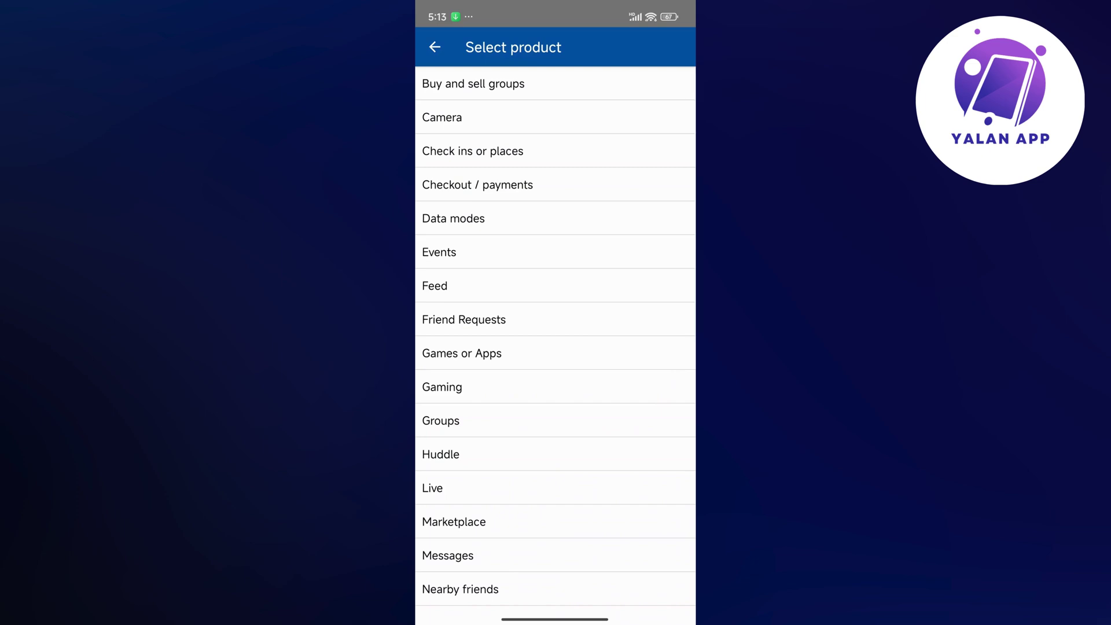
scroll(556, 338, down, 2)
scroll(555, 339, down, 3)
scroll(555, 338, down, 1)
scroll(555, 338, down, 4)
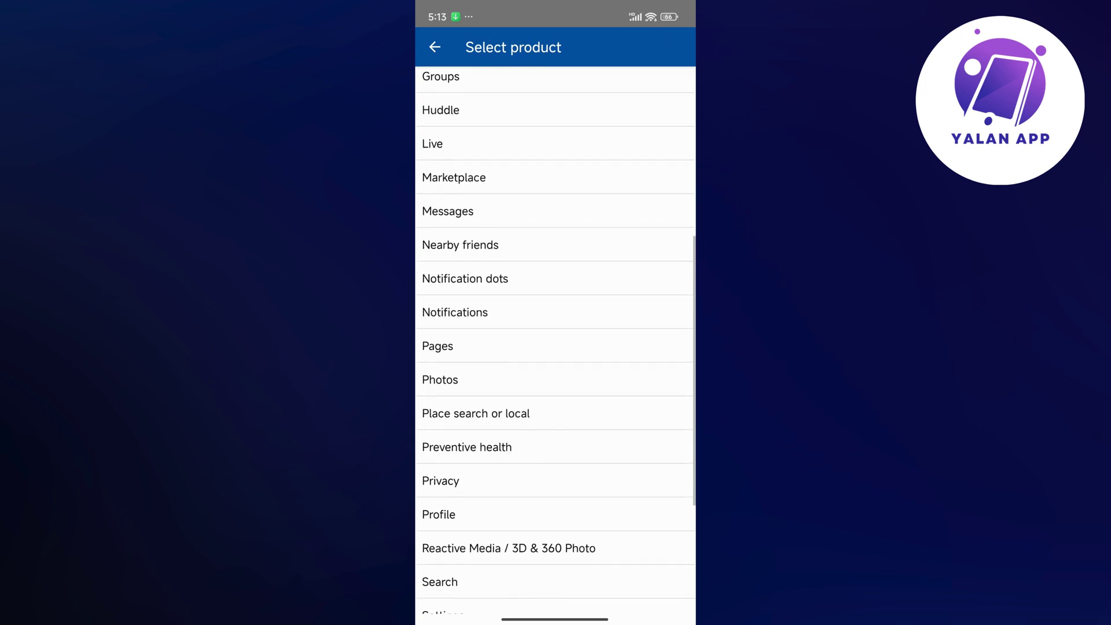
scroll(556, 338, down, 4)
scroll(556, 339, down, 2)
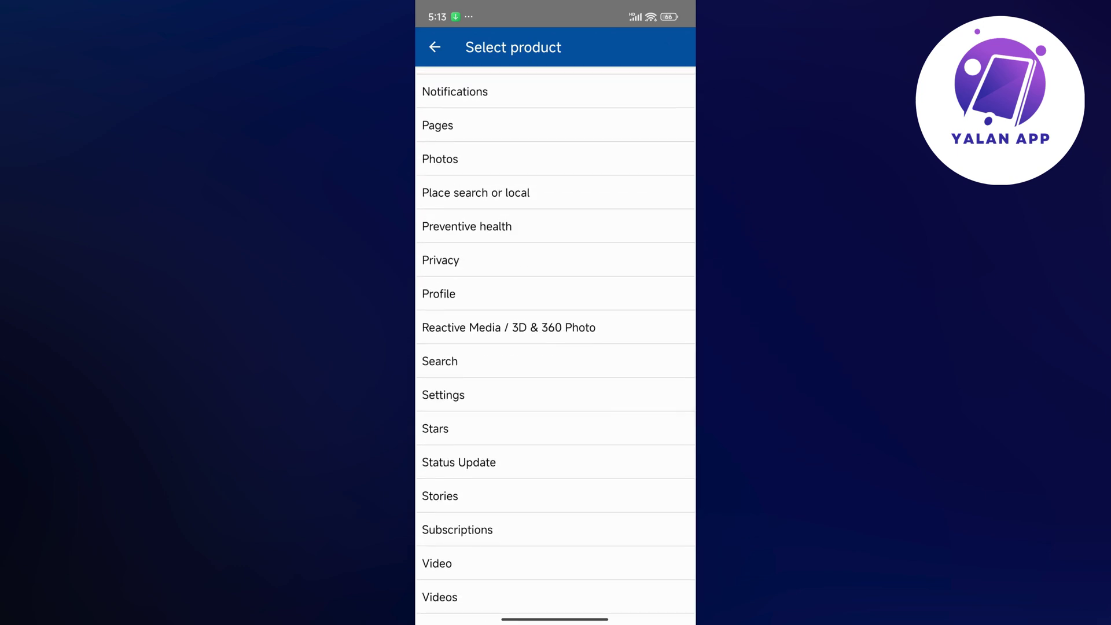
scroll(555, 339, up, 3)
scroll(556, 339, up, 3)
scroll(555, 339, up, 3)
scroll(556, 339, up, 3)
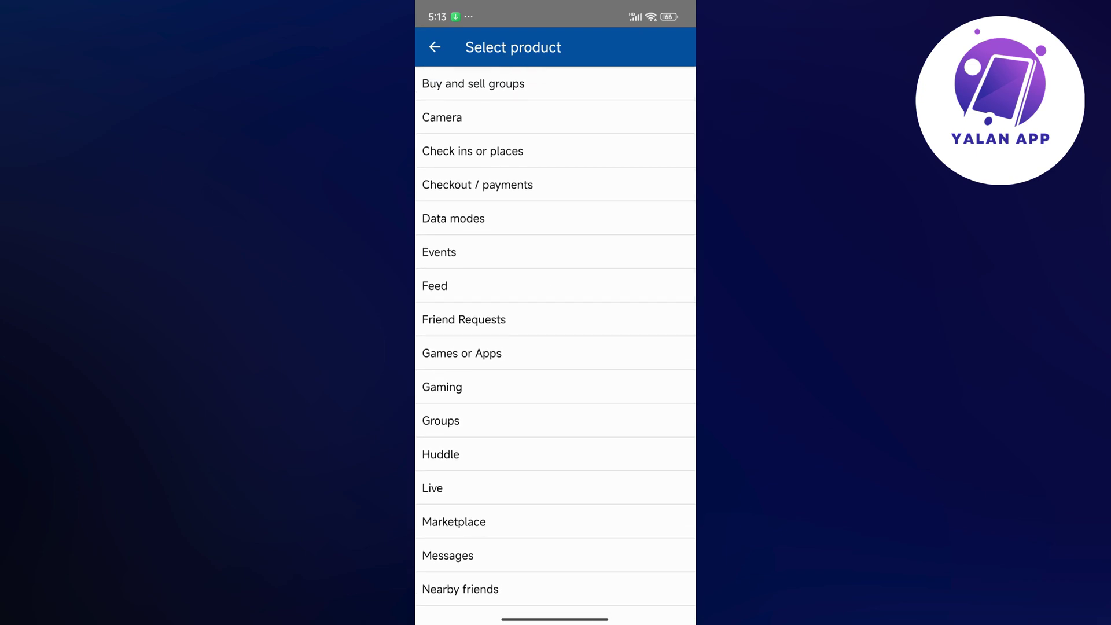
scroll(556, 339, down, 1)
scroll(556, 338, down, 3)
scroll(556, 339, down, 3)
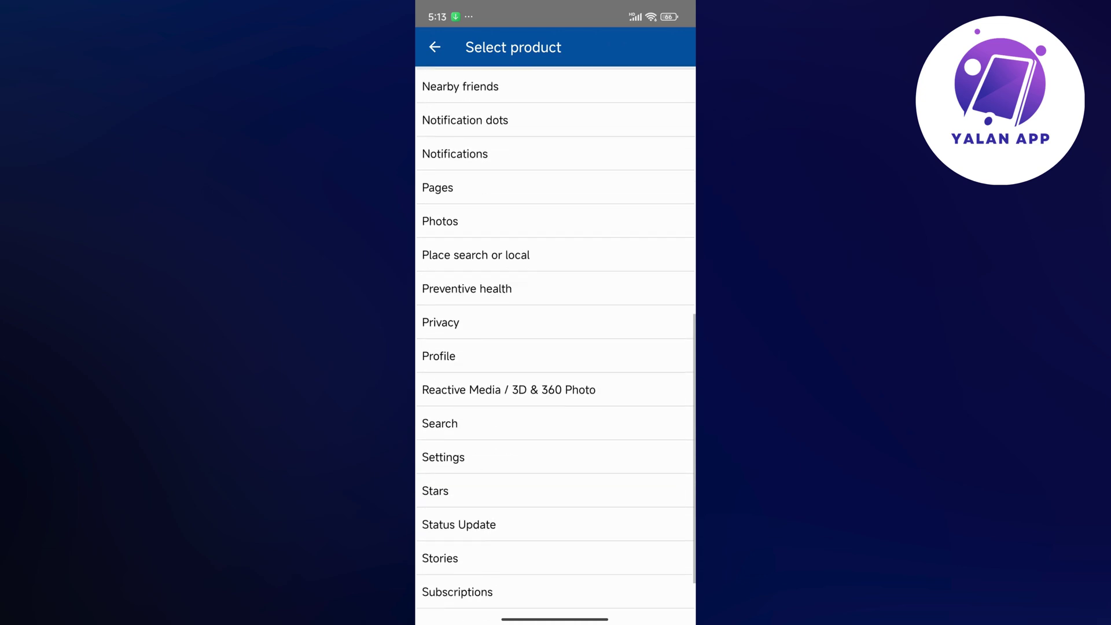
scroll(556, 338, down, 1)
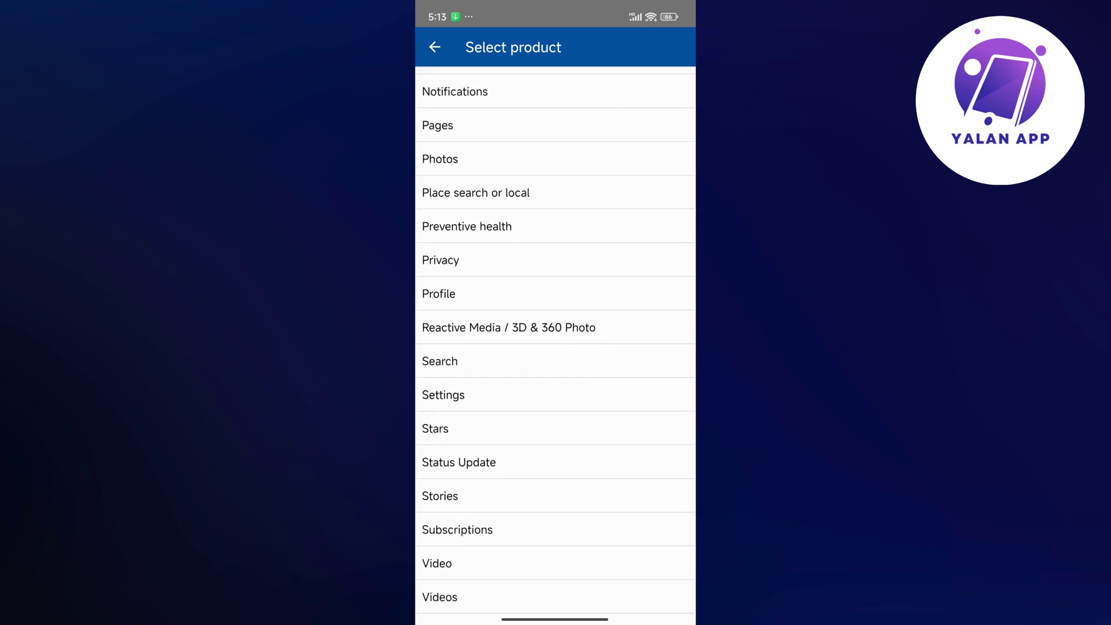
Choose Settings as the product, remove the screenshot, and focus the description field.
click(443, 395)
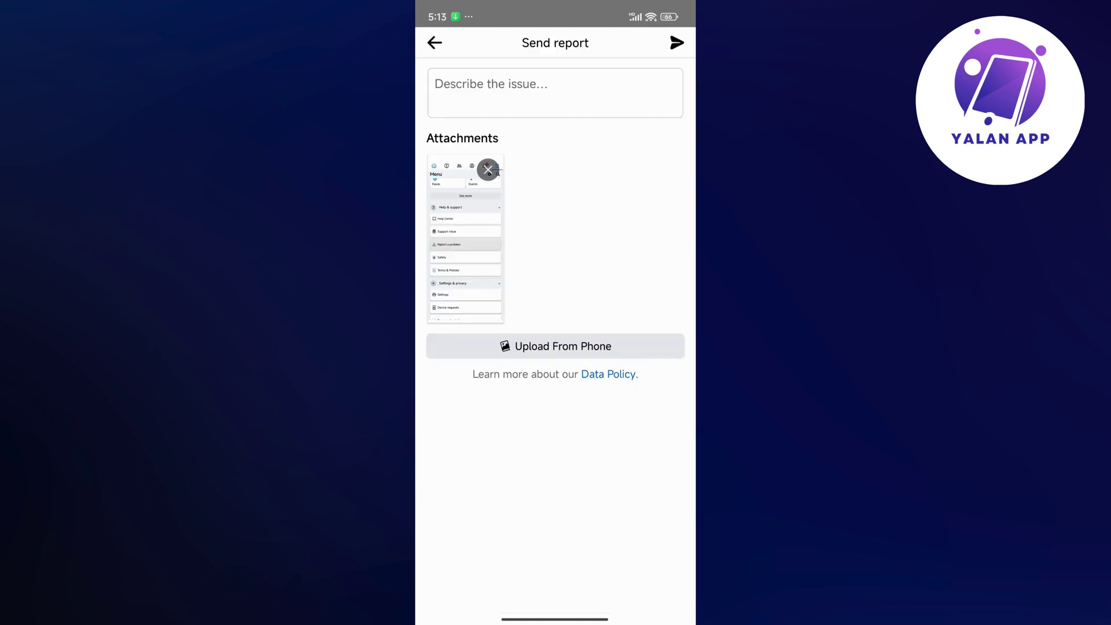
click(487, 170)
click(555, 92)
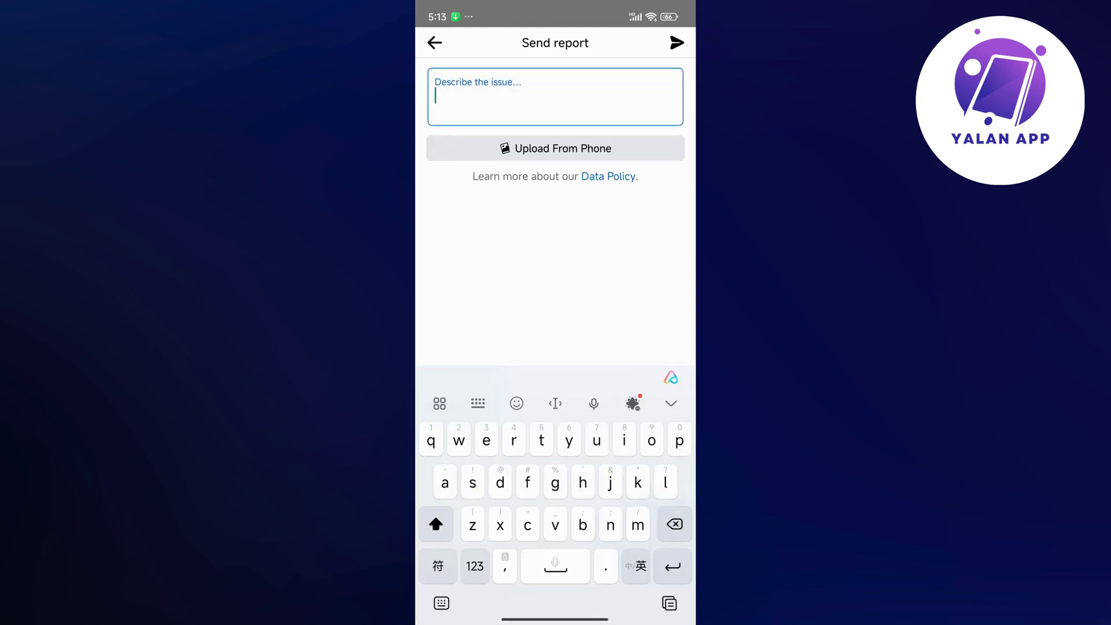
text(i )
text(am havjbg)
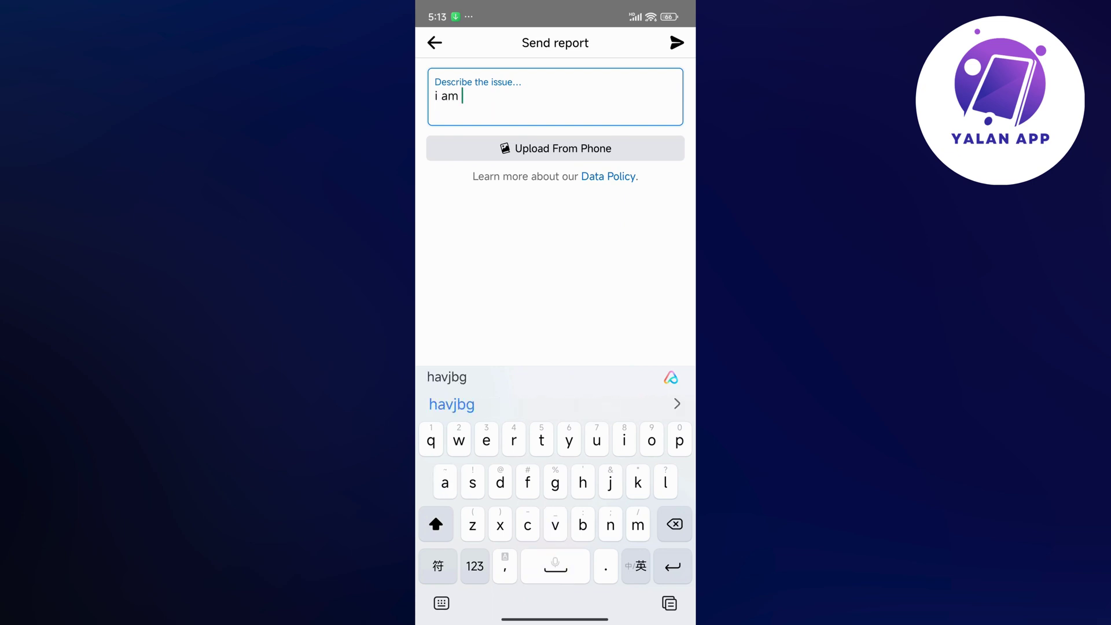
Type 'i am having issues with' in the description, fixing typos along the way.
key(BackSpace)
key(BackSpace)
key(BackSpace)
text(ibg)
key(BackSpace)
key(BackSpace)
text(n)
text(g js)
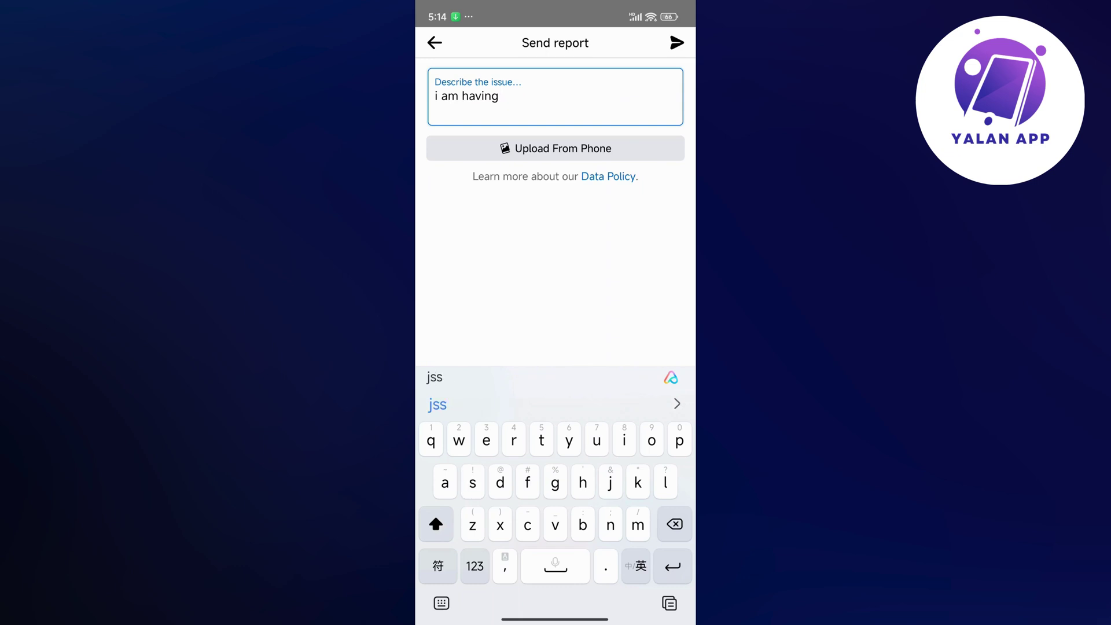
key(BackSpace)
key(BackSpace)
text(issues )
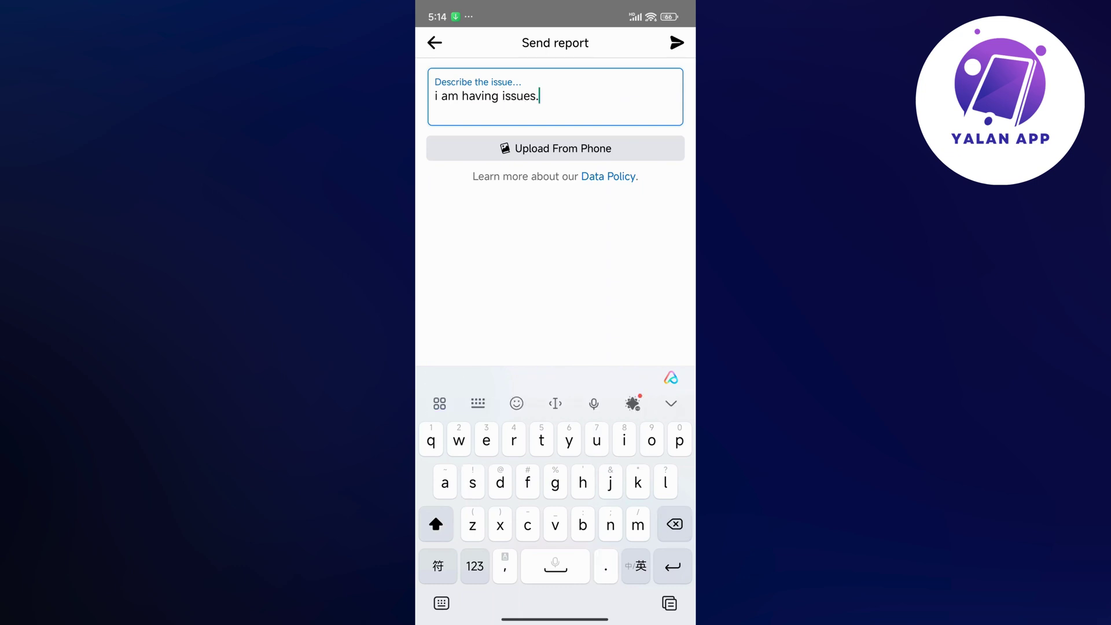
text(wkt)
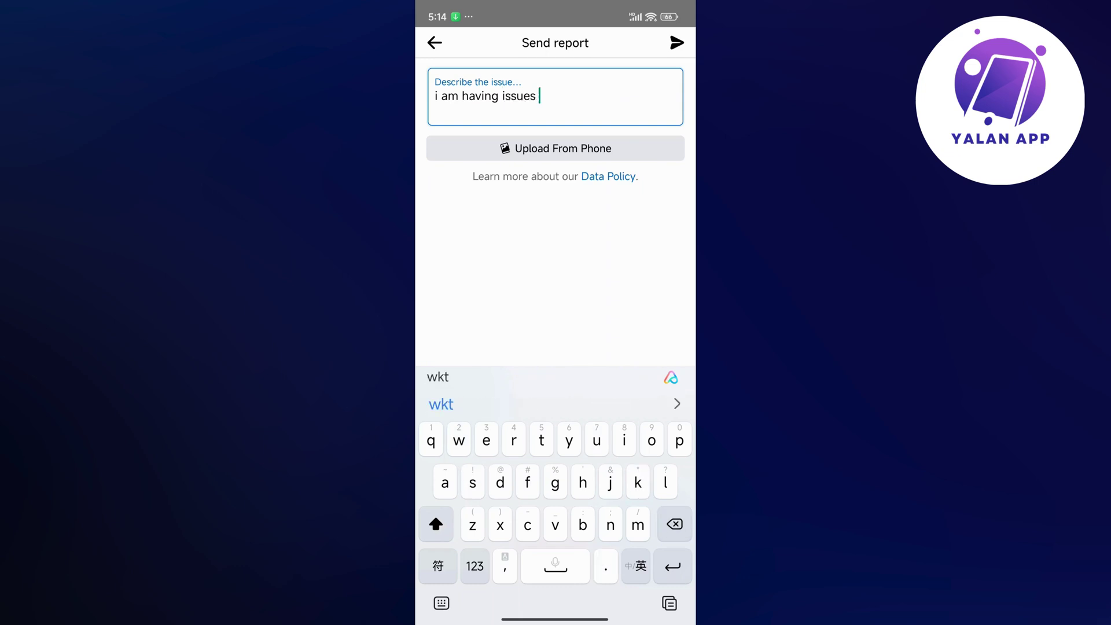
key(BackSpace)
text(ith)
key(BackSpace)
key(BackSpace)
key(BackSpace)
key(BackSpace)
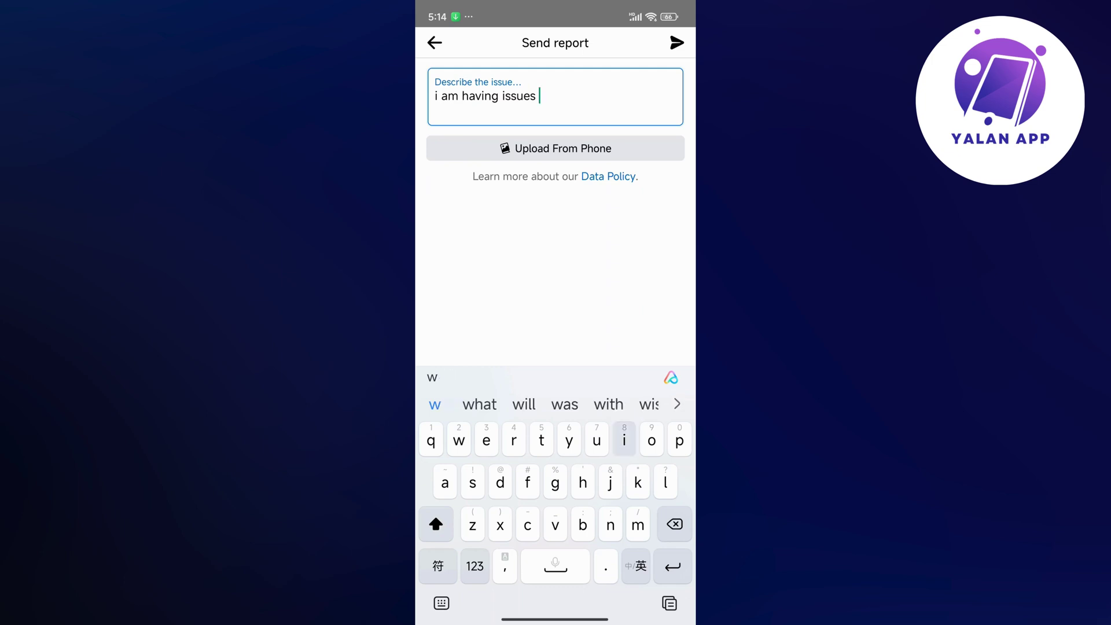
text(ith.)
key(BackSpace)
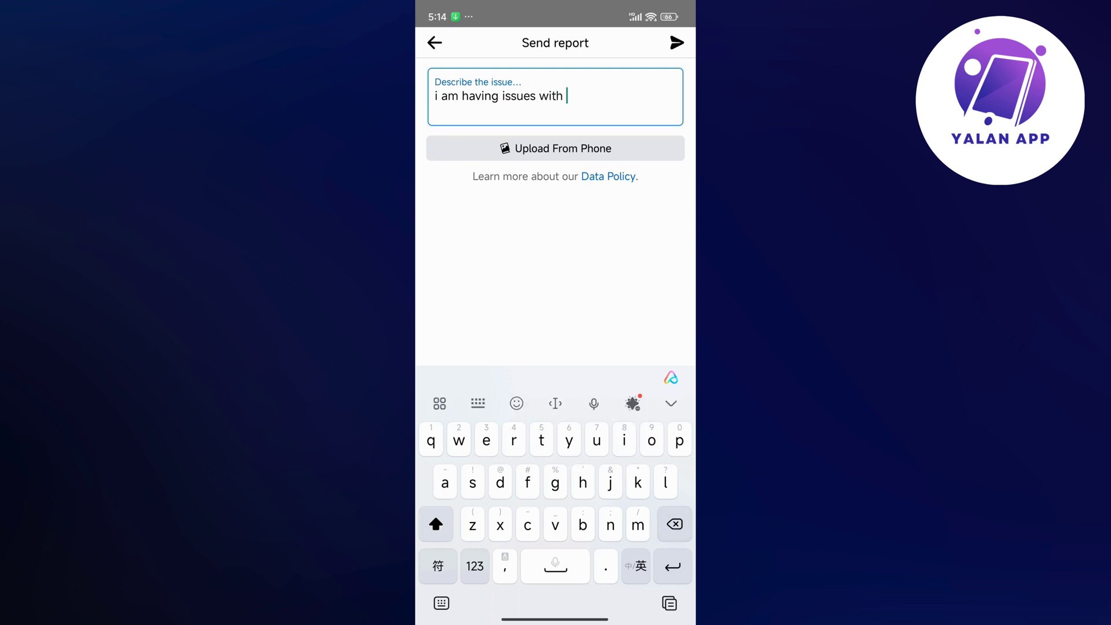
text(facwb)
key(BackSpace)
key(BackSpace)
text(e)
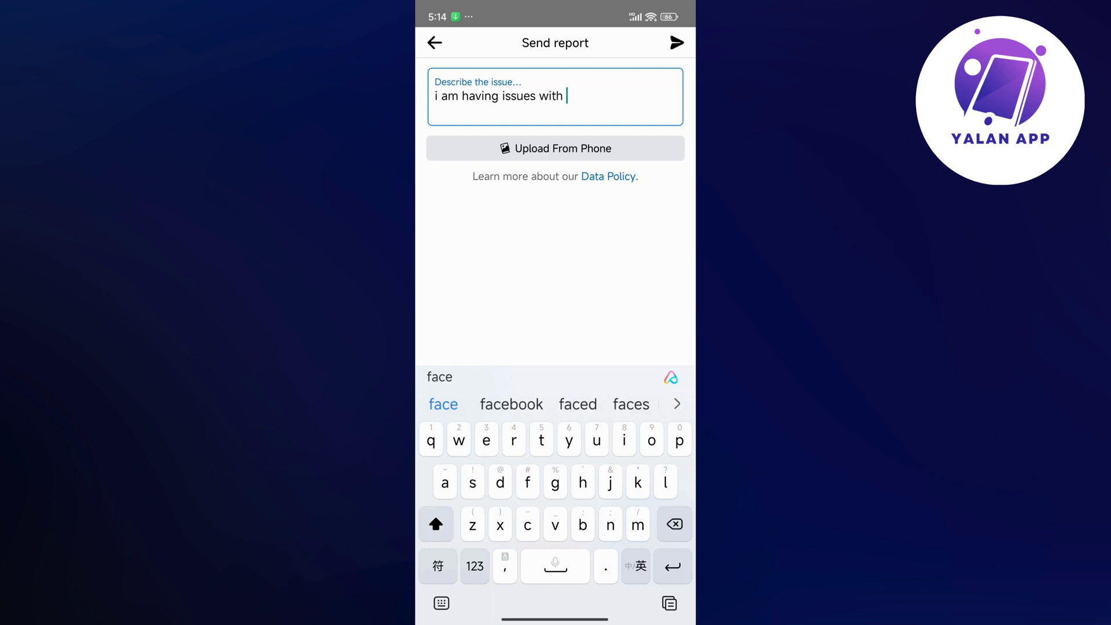
text(book)
Finish the description with 'facebook dating not showing' using keyboard suggestions.
click(460, 404)
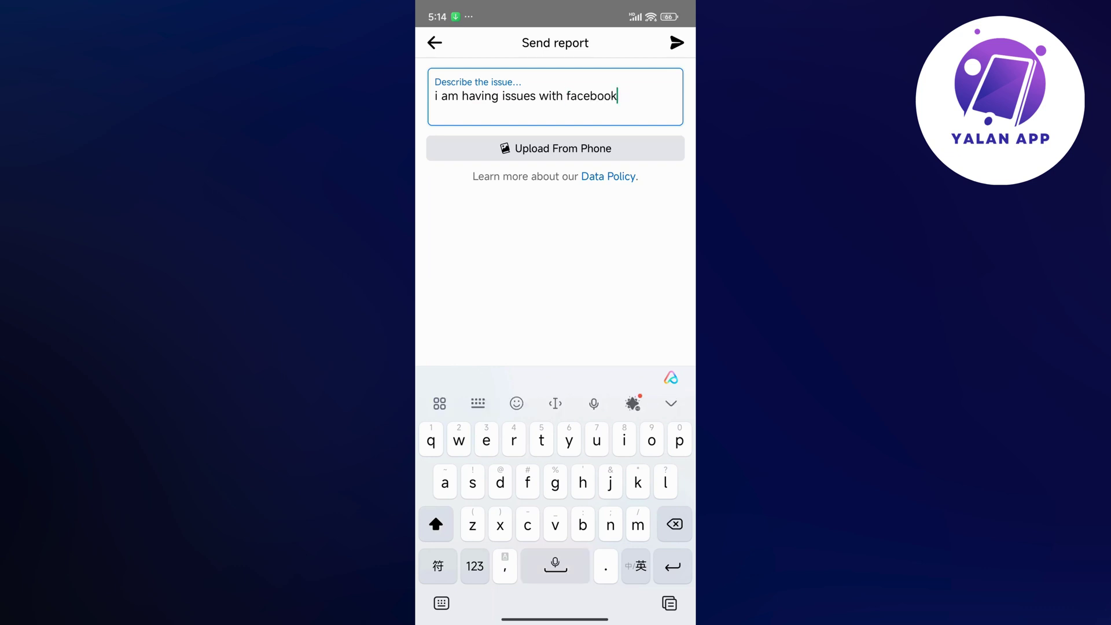
text(dati)
click(498, 404)
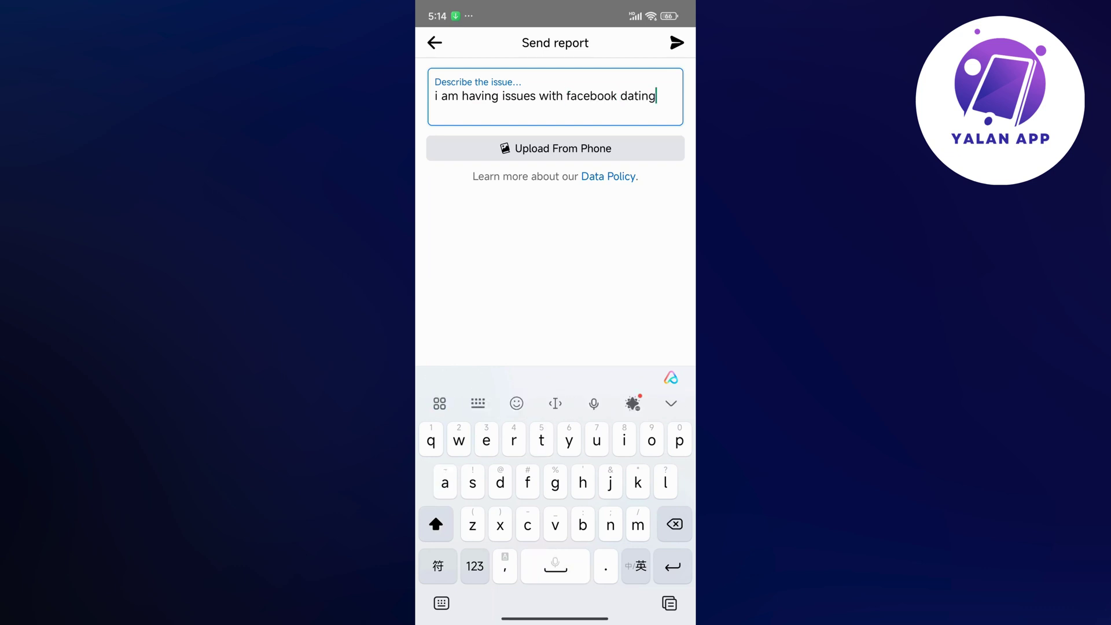
text(nt)
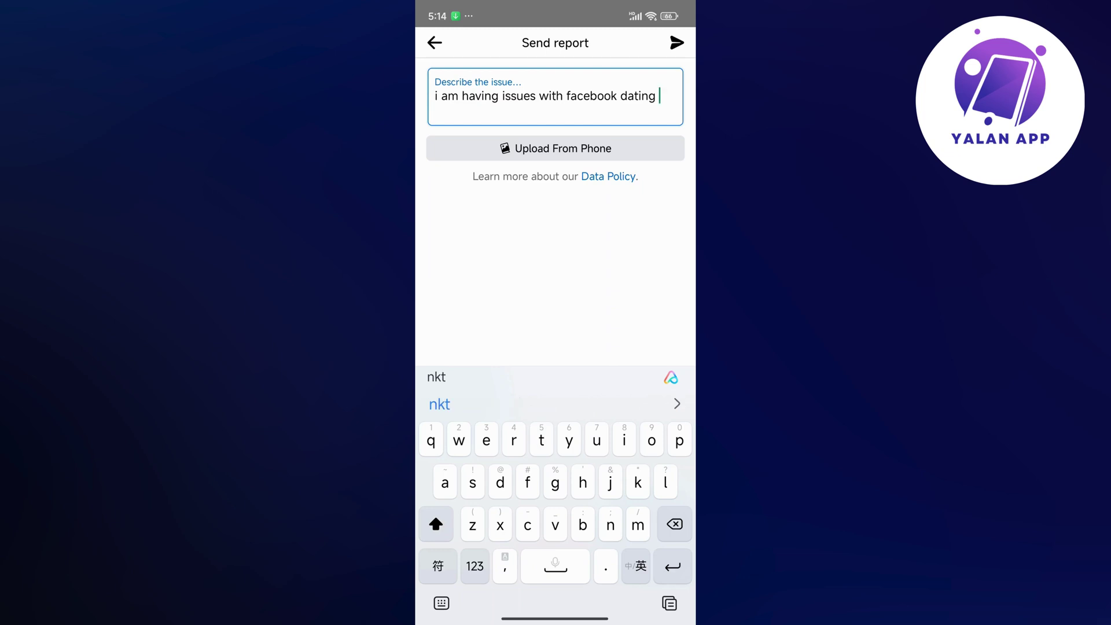
key(BackSpace)
text(ot)
click(440, 404)
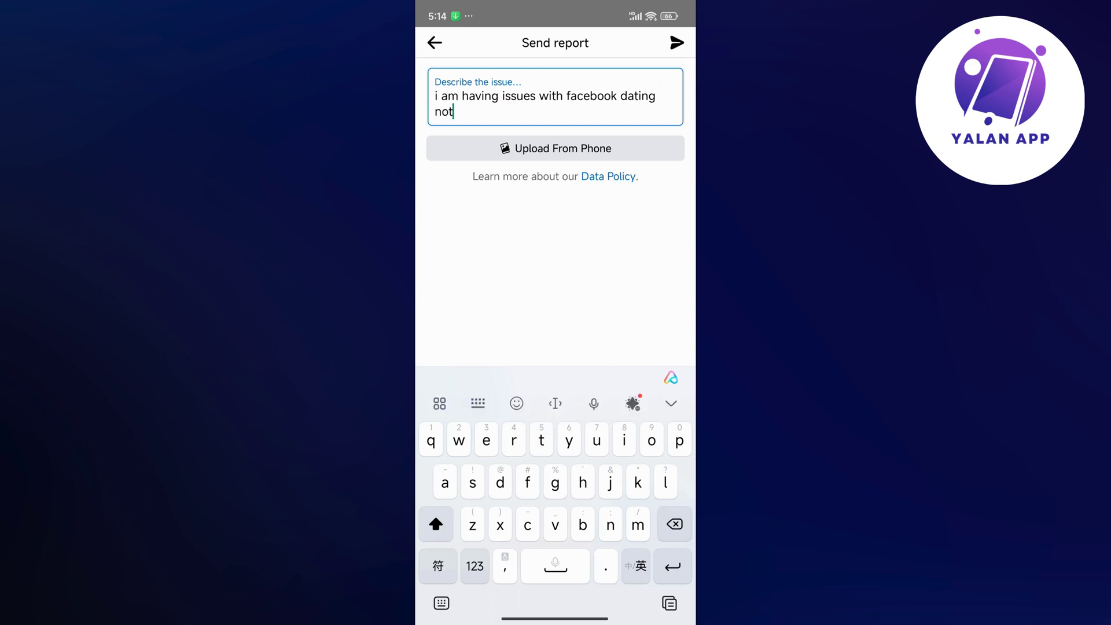
text(shlw)
key(BackSpace)
key(BackSpace)
text(oqin)
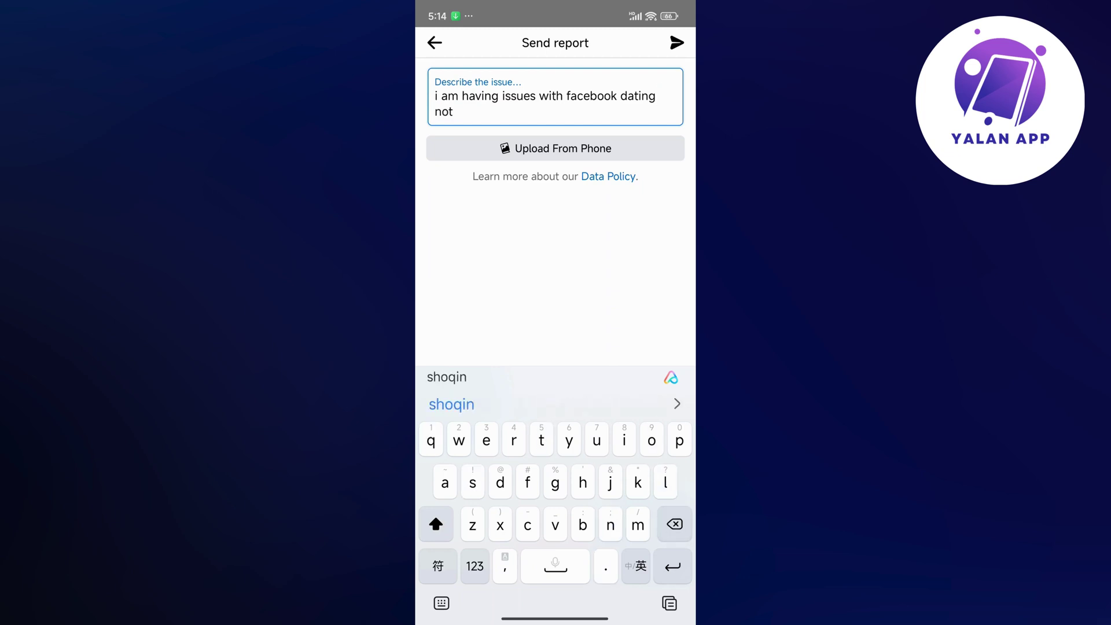
key(BackSpace)
key(BackSpace)
key(BackSpace)
text(wing)
click(440, 404)
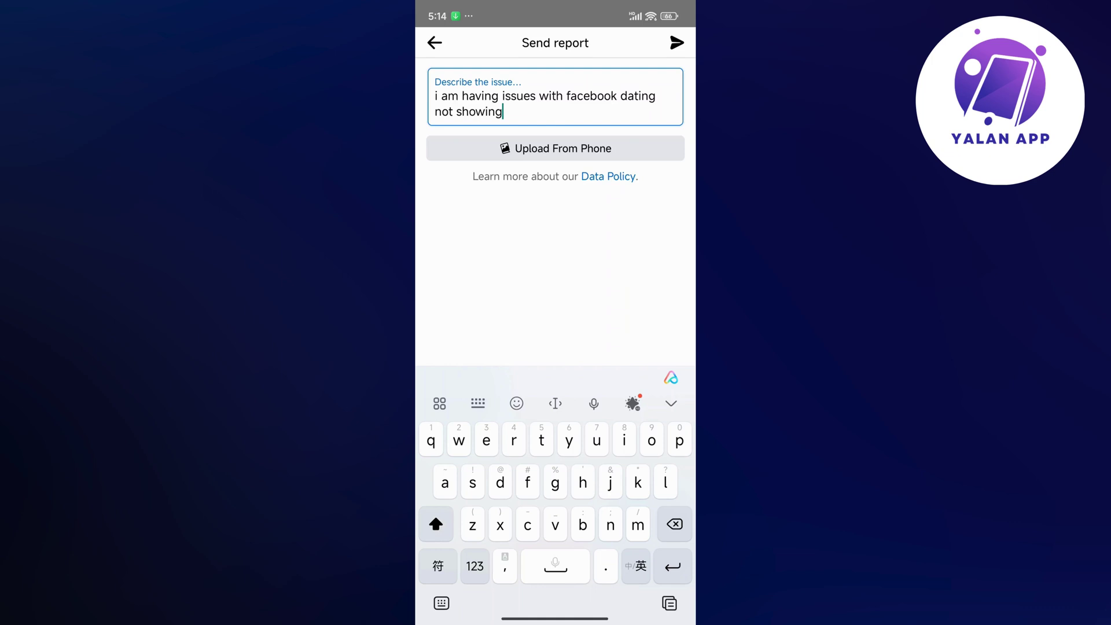
Send the bug report with the top-right arrow and let it finalize.
click(676, 42)
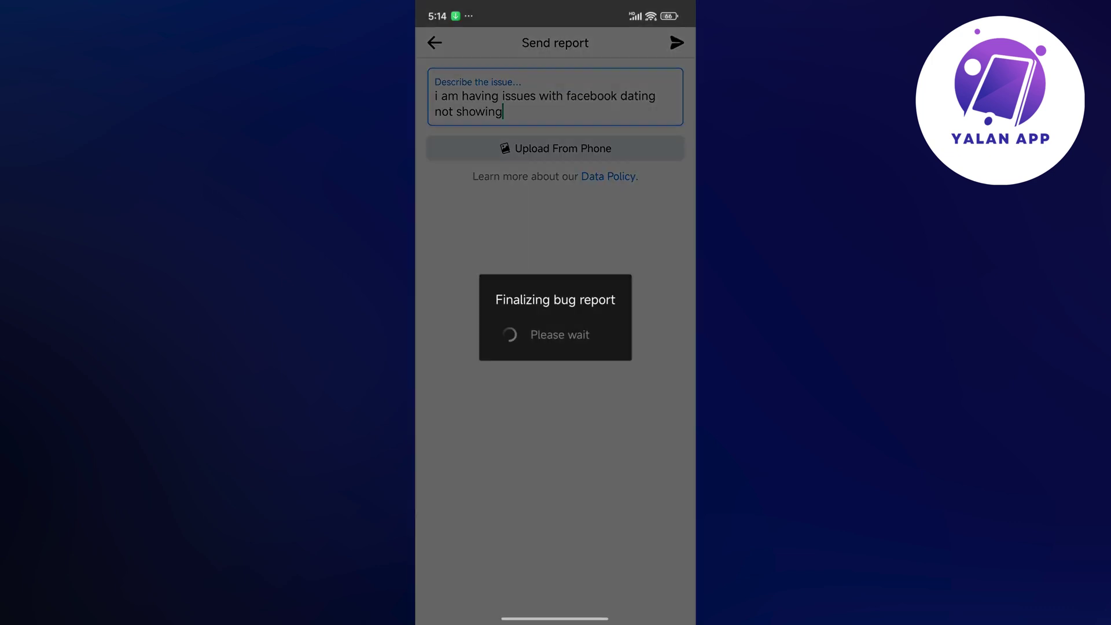